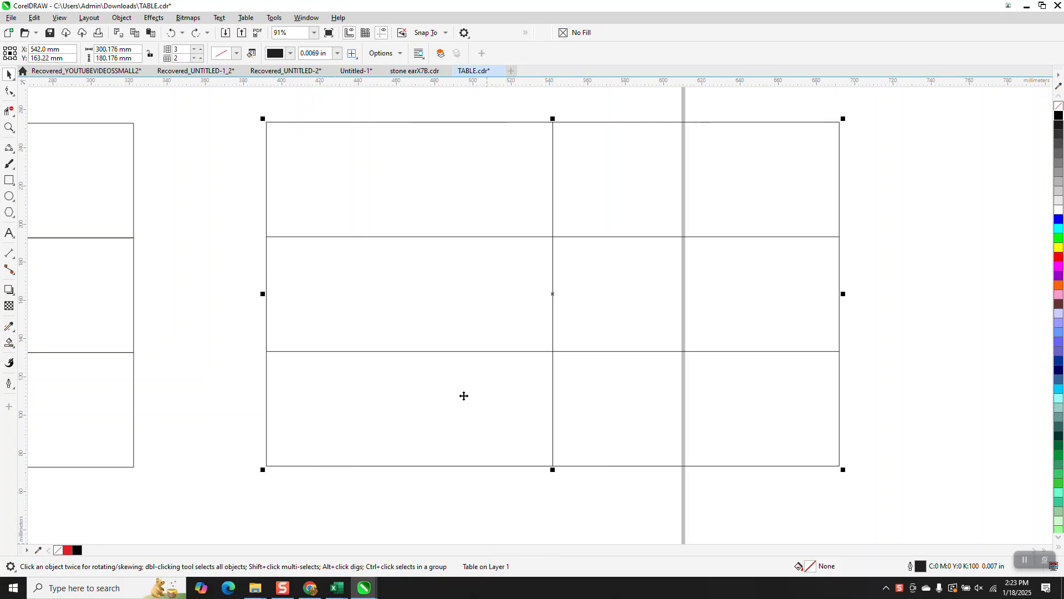
Try moving the upper-left rectangle out of the six-rectangle grid, and undo the move
{"action": "scroll", "coordinate": [531, 313], "scroll_direction": "down", "scroll_amount": 5}
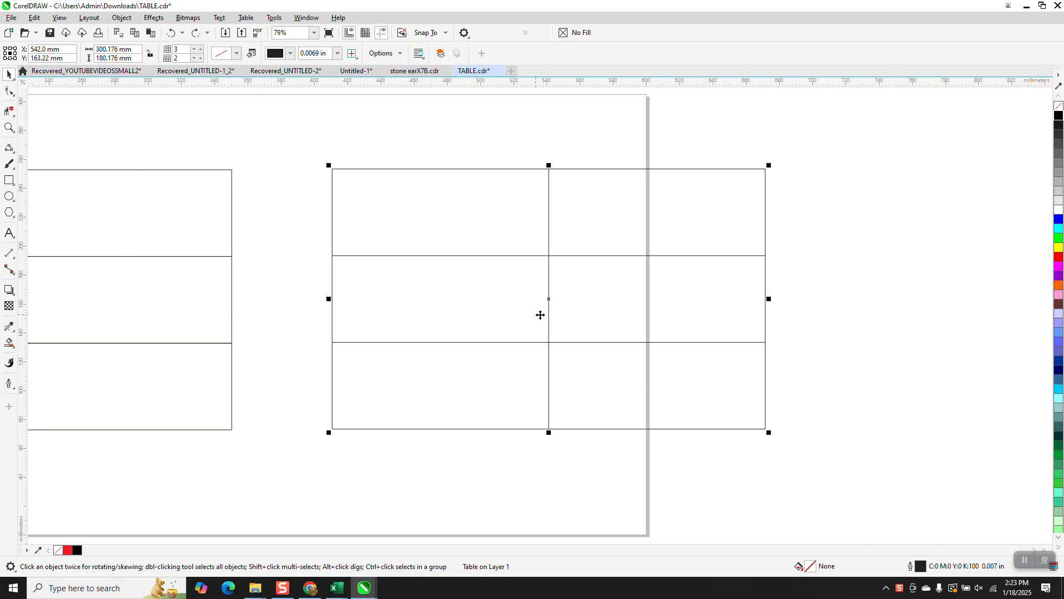
{"action": "left_click_drag", "start_coordinate": [212, 260], "coordinate": [194, 176]}
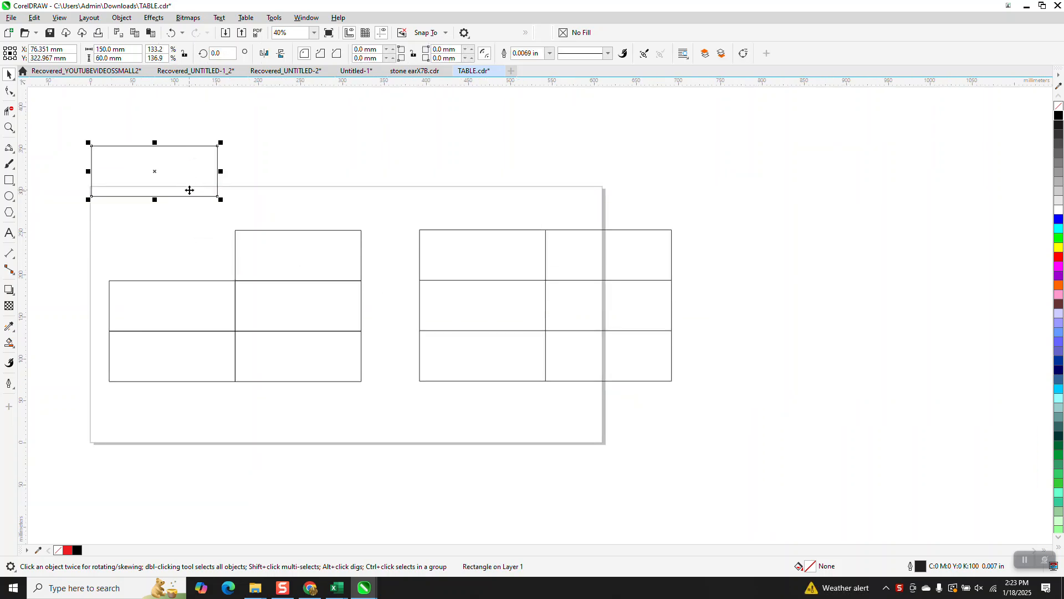
{"action": "left_click", "coordinate": [172, 32]}
Place a copy of the whole six-rectangle grid directly below the original
{"action": "left_click_drag", "start_coordinate": [91, 205], "coordinate": [381, 410]}
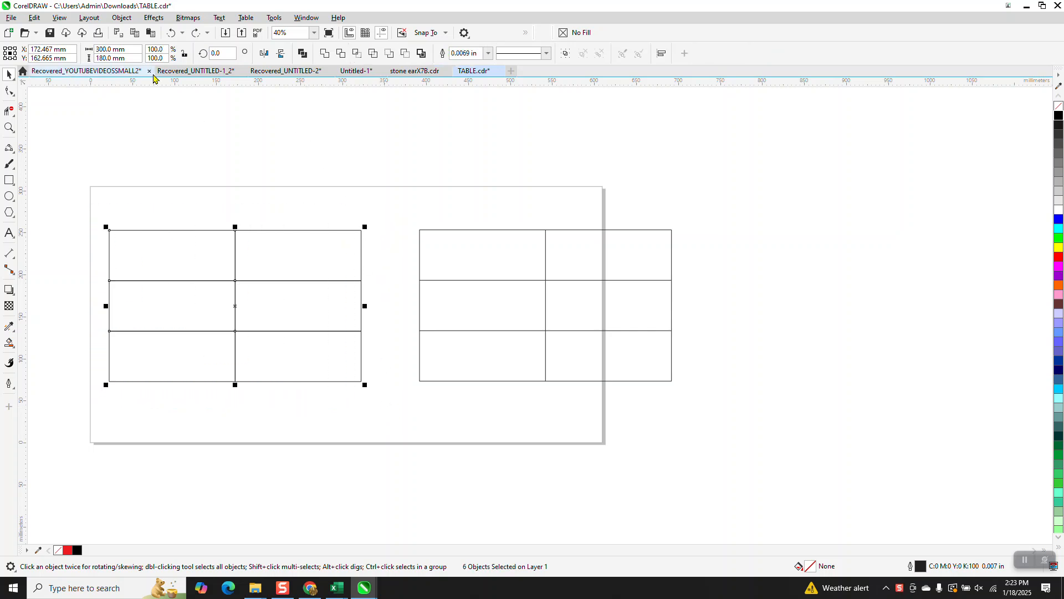
{"action": "scroll", "coordinate": [424, 119], "scroll_direction": "down", "scroll_amount": 1}
{"action": "left_click_drag", "start_coordinate": [154, 174], "coordinate": [298, 313]}
{"action": "left_click_drag", "start_coordinate": [401, 340], "coordinate": [405, 297]}
{"action": "left_click_drag", "start_coordinate": [284, 260], "coordinate": [285, 410]}
Set the outline width of the copied grid to Hairline
{"action": "left_click", "coordinate": [489, 53]}
{"action": "left_click", "coordinate": [468, 73]}
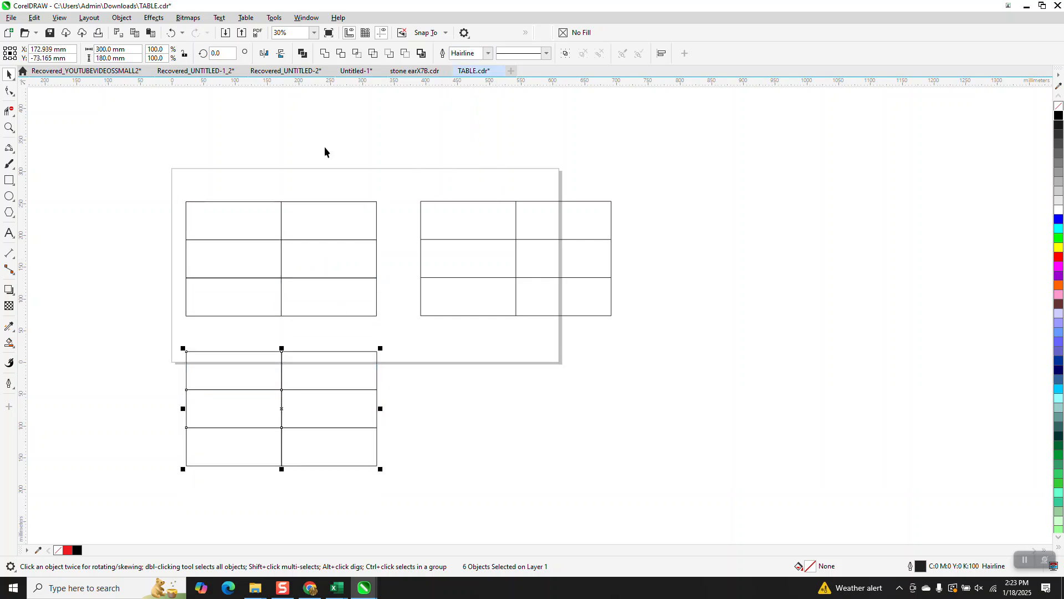
Convert the outlines of the original six-rectangle grid to objects and give the resulting objects a black outline
{"action": "left_click_drag", "start_coordinate": [167, 189], "coordinate": [410, 334]}
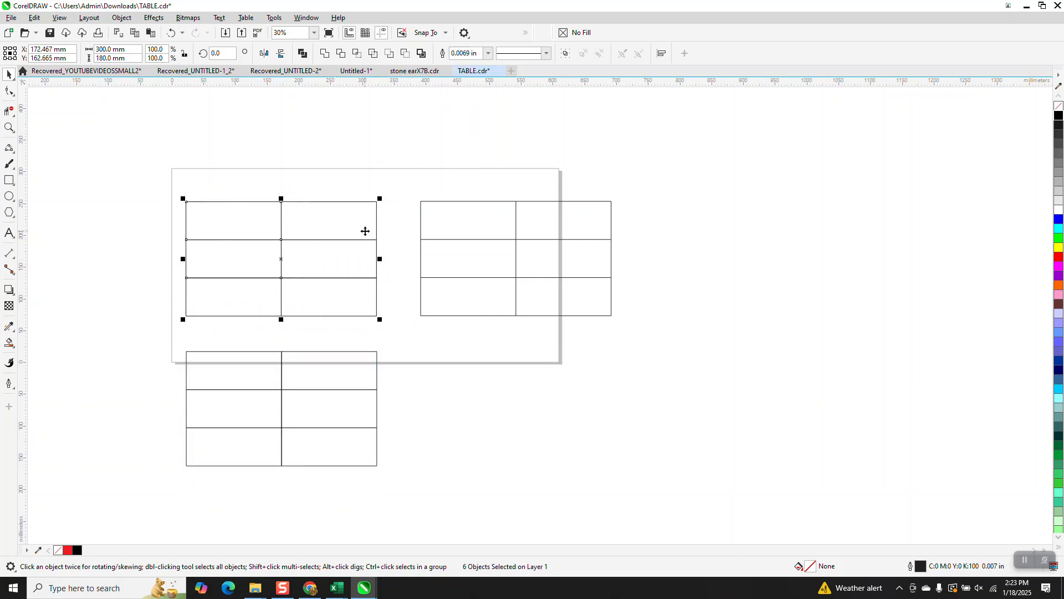
{"action": "left_click", "coordinate": [123, 17]}
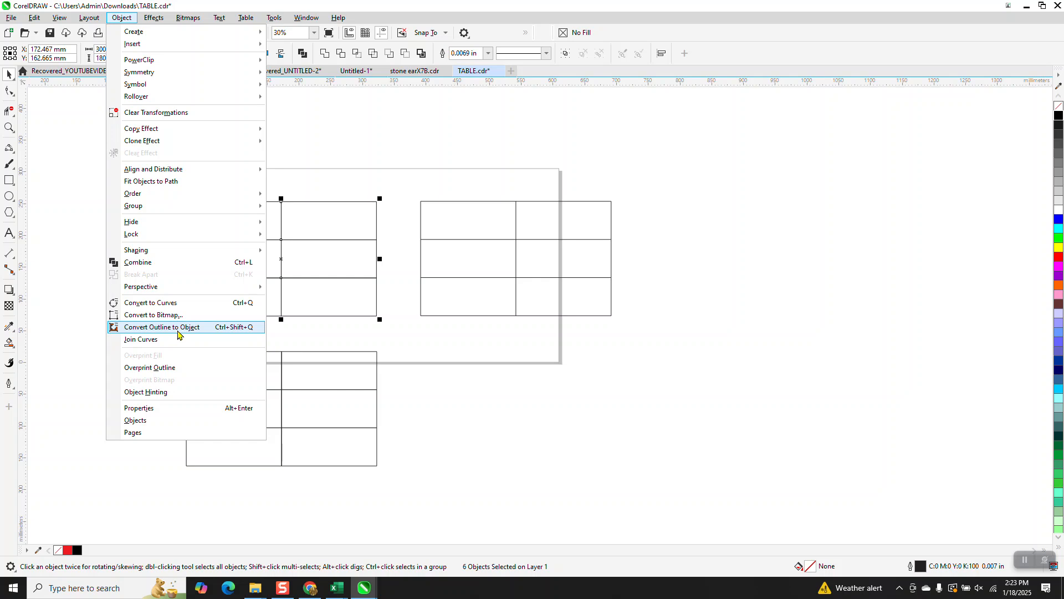
{"action": "left_click", "coordinate": [178, 328]}
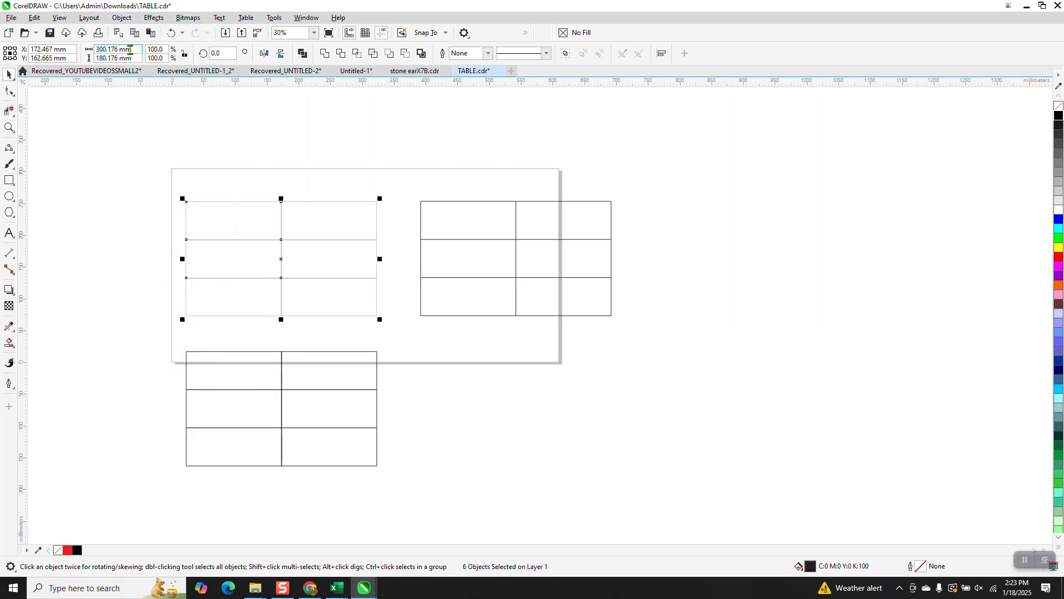
{"action": "right_click", "coordinate": [1059, 115]}
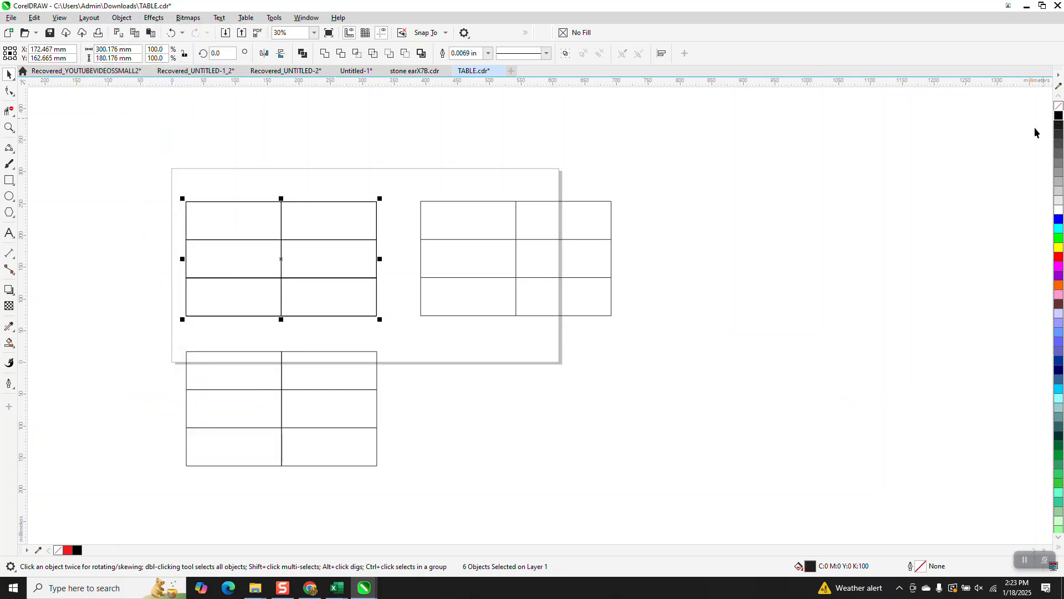
Try converting the outlines of the lower rectangle grid to objects, and undo the conversion
{"action": "left_click", "coordinate": [212, 362]}
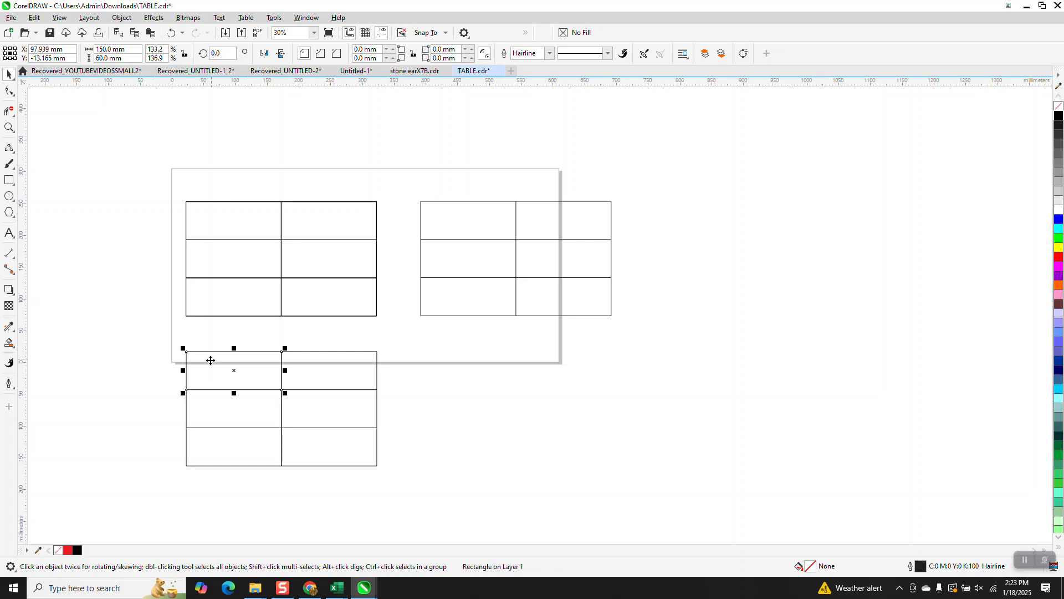
{"action": "left_click_drag", "start_coordinate": [171, 345], "coordinate": [400, 492]}
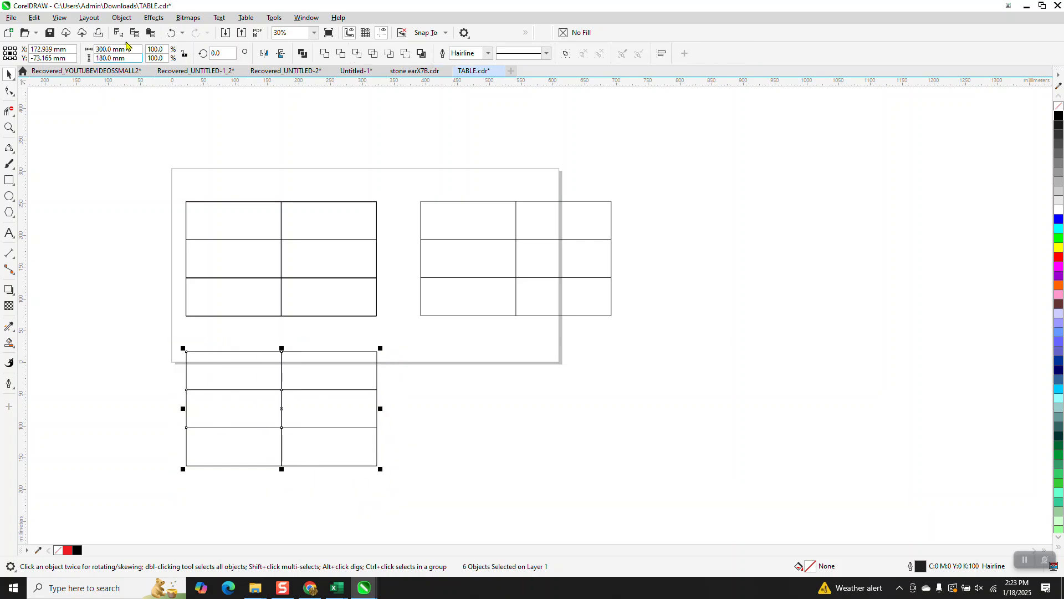
{"action": "left_click", "coordinate": [122, 18]}
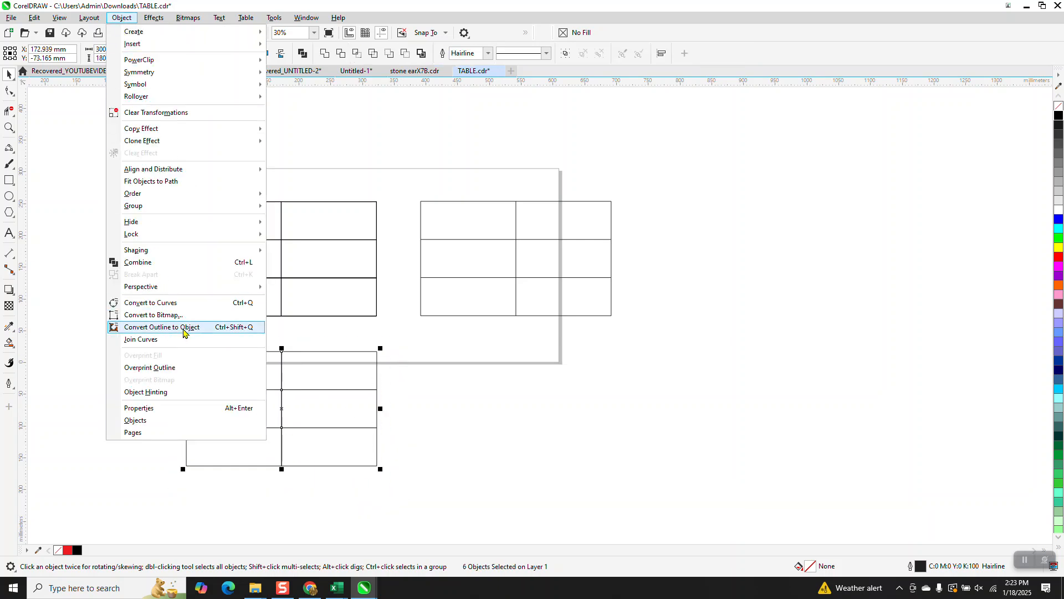
{"action": "left_click", "coordinate": [183, 328]}
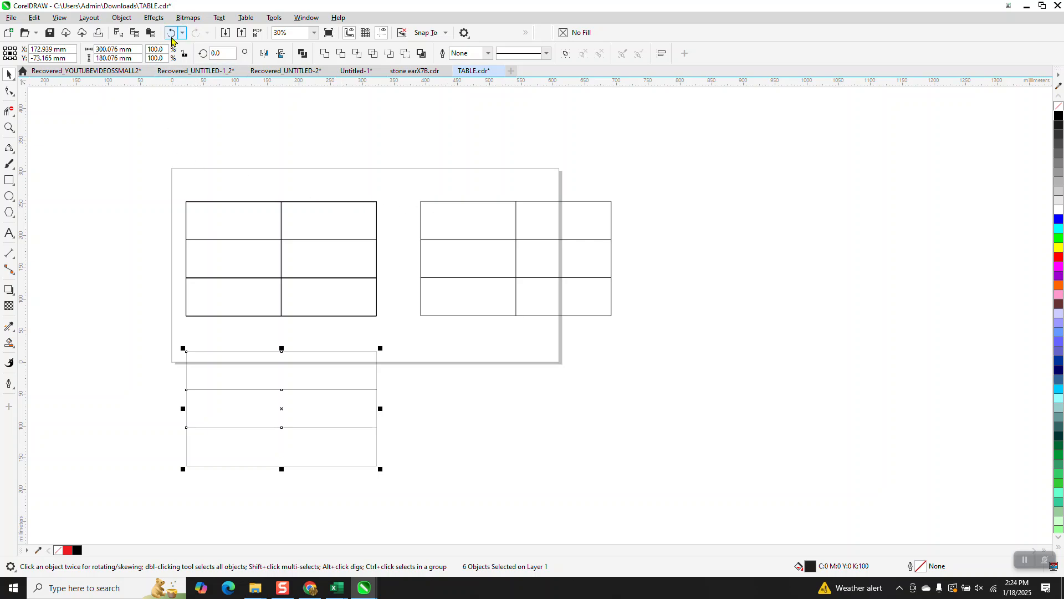
{"action": "left_click", "coordinate": [172, 33]}
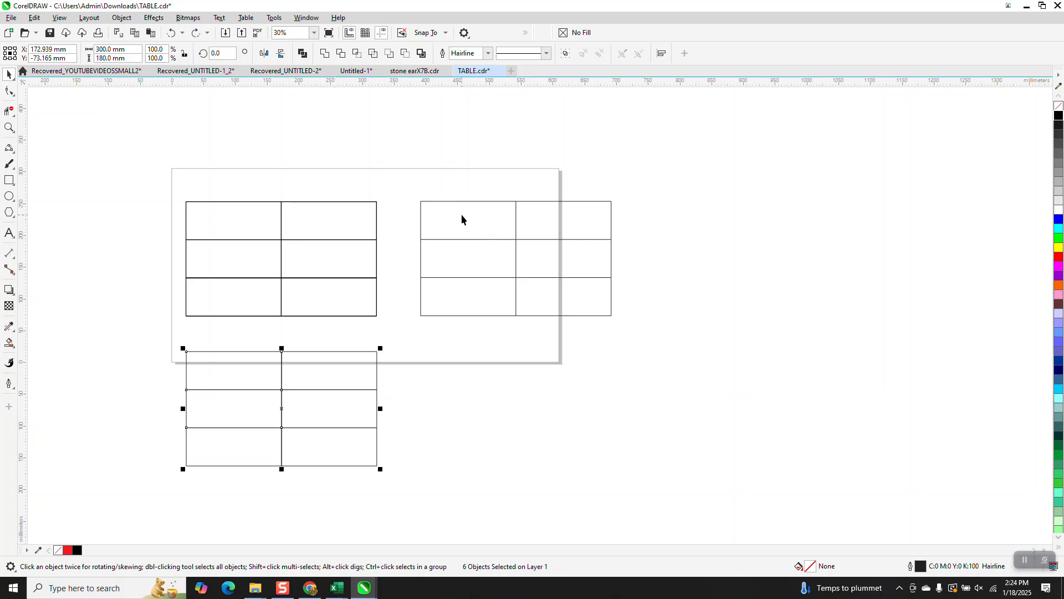
Fill the table's upper-left cell with black using the Smart Fill tool
{"action": "left_click", "coordinate": [9, 127]}
{"action": "left_click_drag", "start_coordinate": [395, 186], "coordinate": [541, 304]}
{"action": "left_click", "coordinate": [9, 342]}
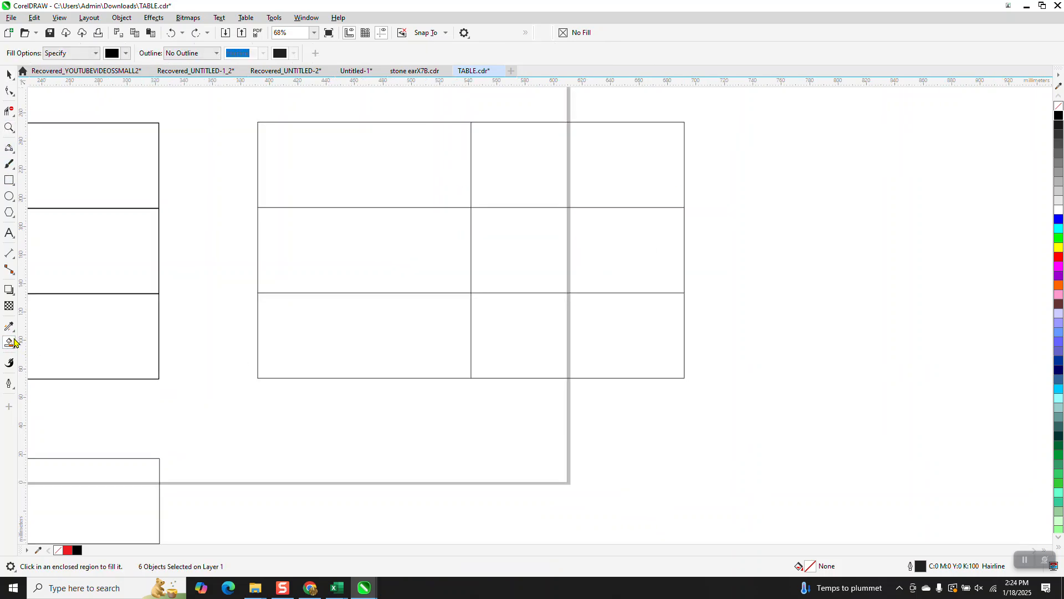
{"action": "left_click", "coordinate": [370, 181]}
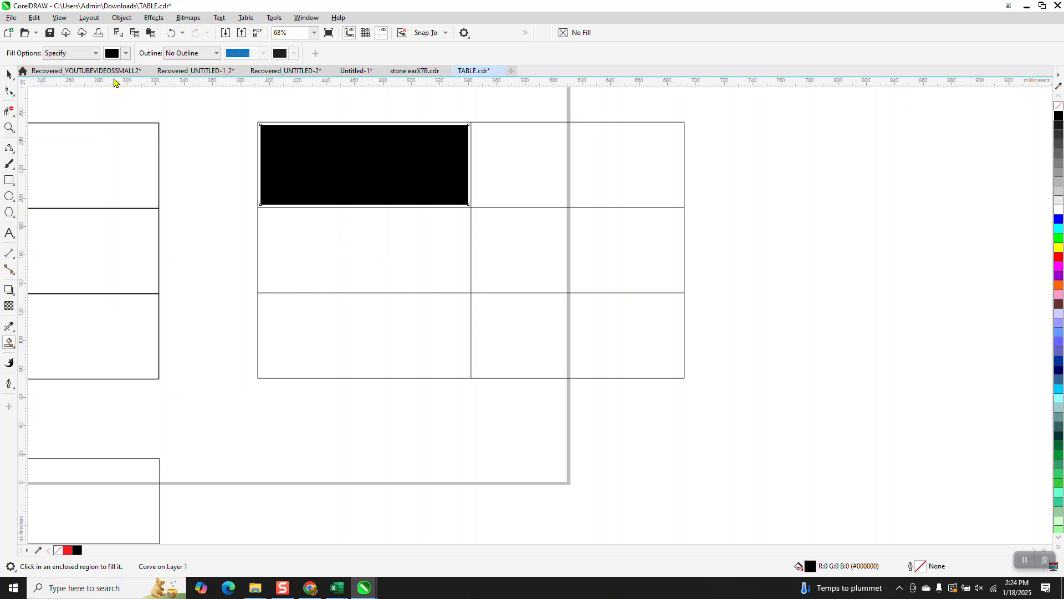
Examine the table's cell margins in Wireframe view, and switch the display to Normal view
{"action": "left_click", "coordinate": [59, 17]}
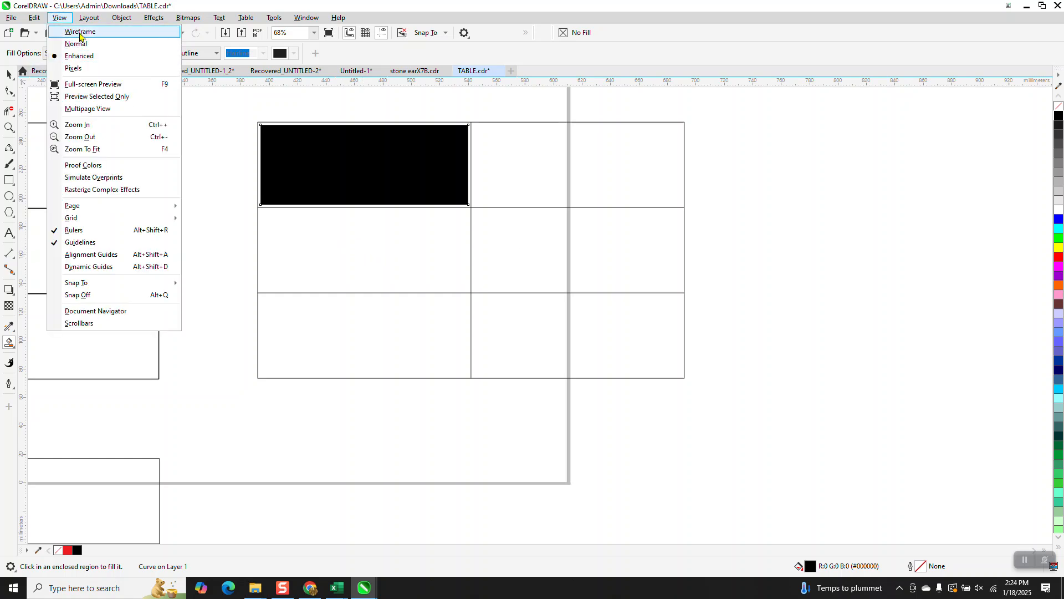
{"action": "left_click", "coordinate": [80, 32]}
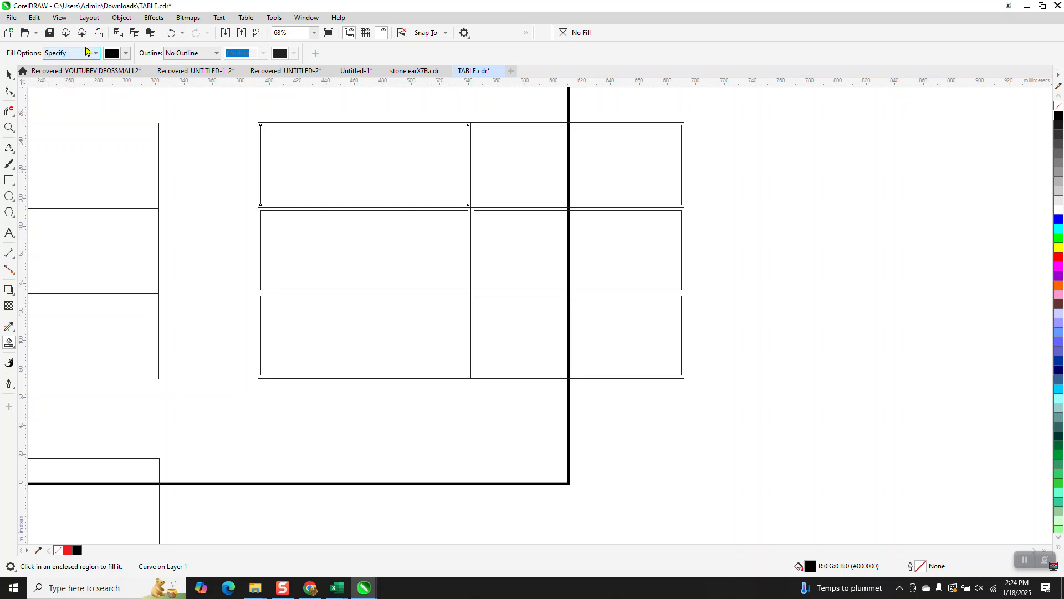
{"action": "left_click", "coordinate": [62, 18]}
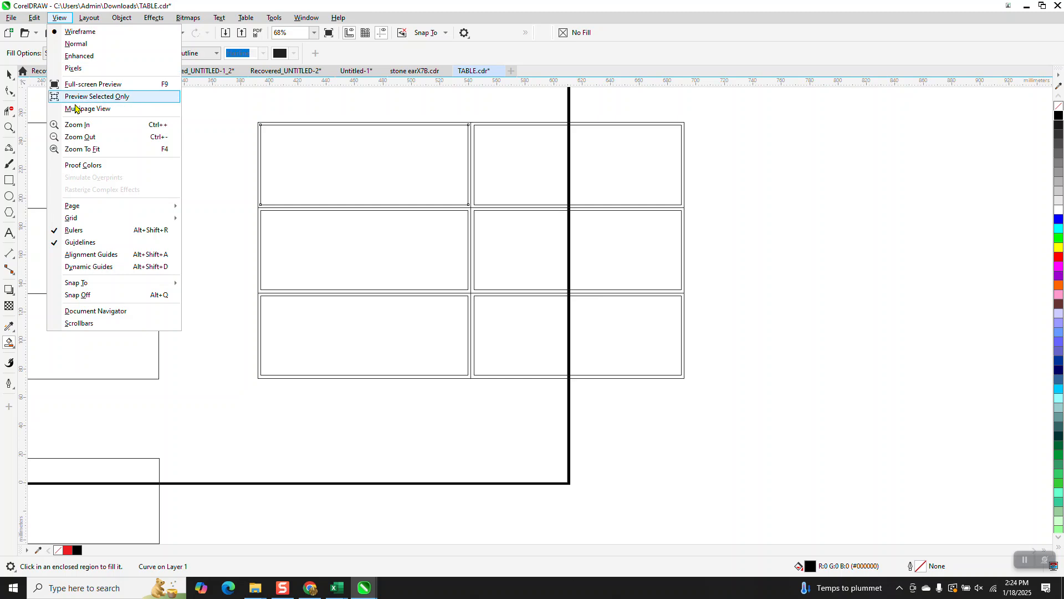
{"action": "left_click", "coordinate": [77, 43]}
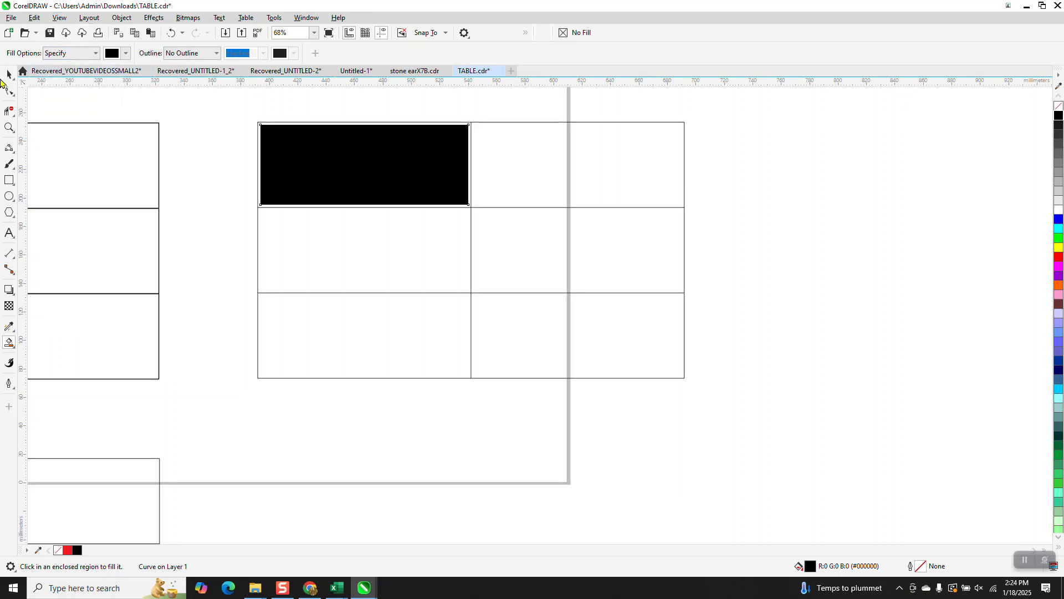
Place a black fill rectangle from the table's upper-left cell in the empty area beside the table
{"action": "left_click", "coordinate": [9, 73]}
{"action": "key", "text": "Escape"}
{"action": "left_click_drag", "start_coordinate": [326, 166], "coordinate": [839, 194]}
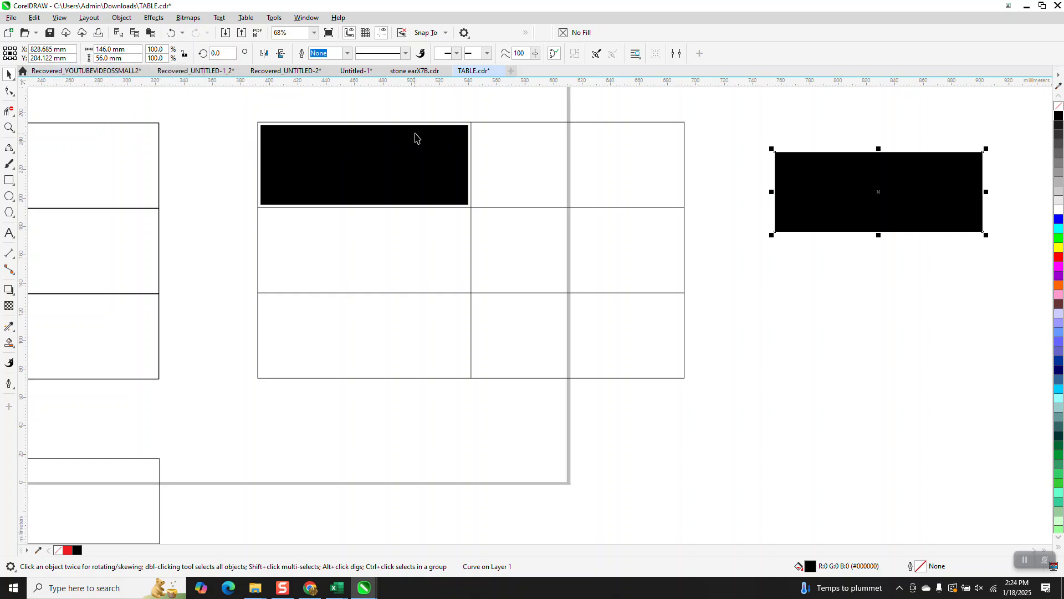
{"action": "scroll", "coordinate": [428, 135], "scroll_direction": "down", "scroll_amount": 3}
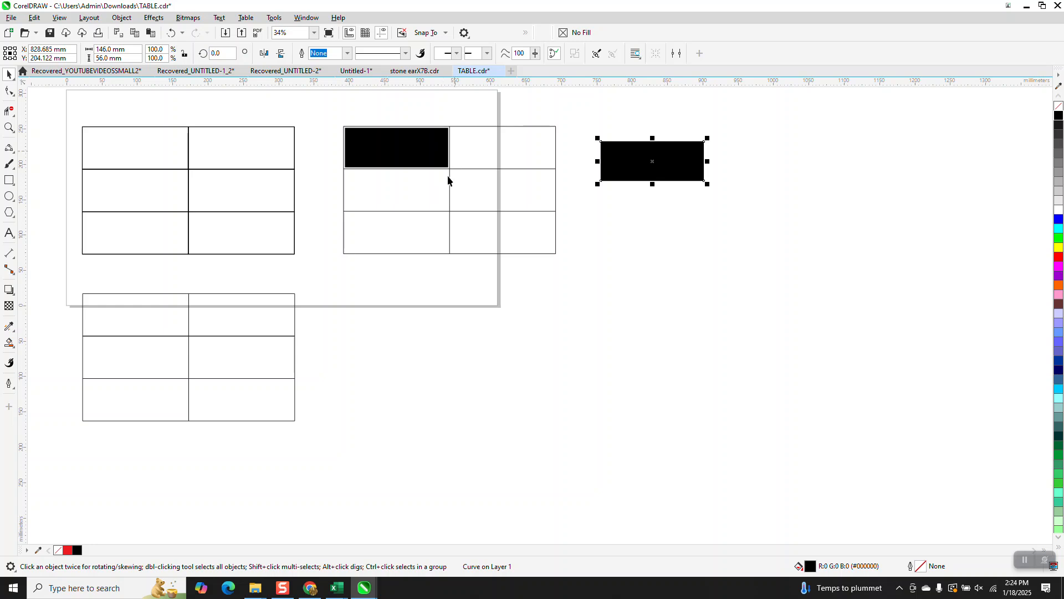
Undo the black fill rectangles, the original grid's outline conversion and the lower grid's Hairline width
{"action": "left_click", "coordinate": [286, 164]}
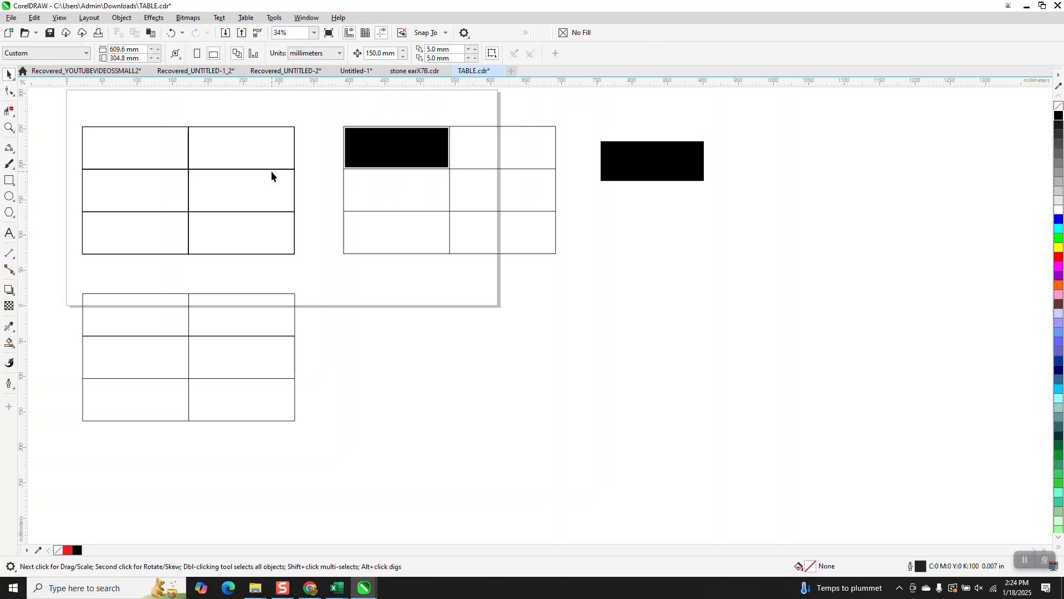
{"action": "left_click", "coordinate": [272, 171]}
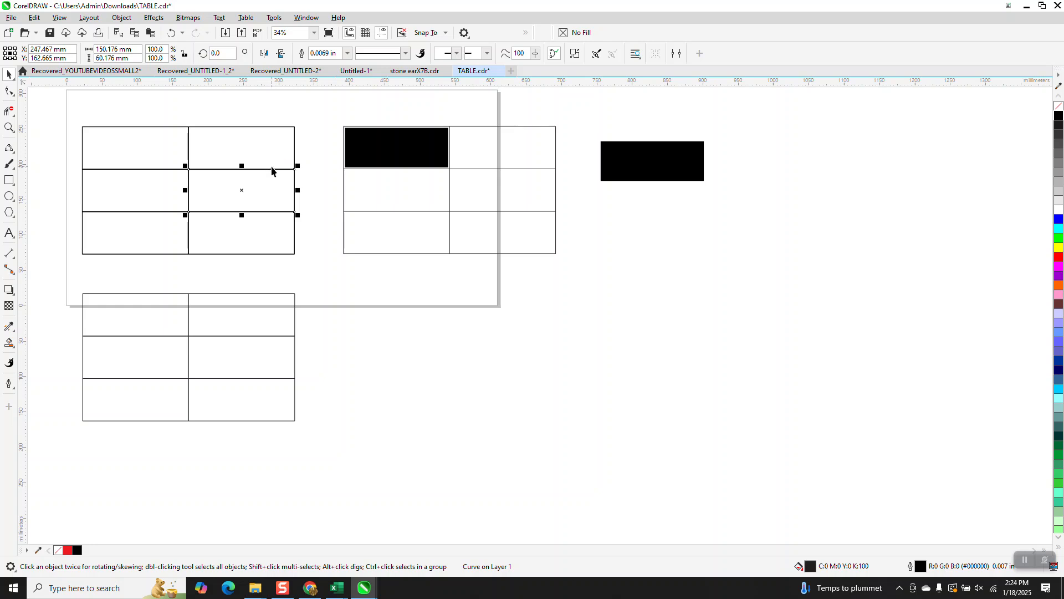
{"action": "left_click", "coordinate": [171, 33]}
{"action": "left_click", "coordinate": [172, 33]}
{"action": "left_click", "coordinate": [172, 33]}
{"action": "left_click", "coordinate": [171, 33]}
{"action": "left_click", "coordinate": [172, 33]}
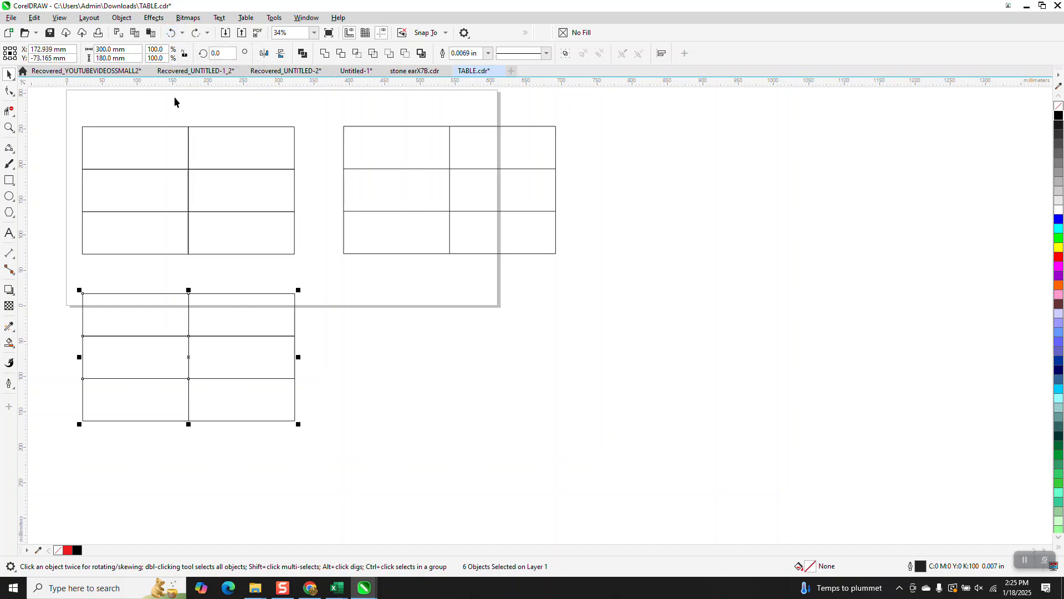
Compare the overall dimensions of the original rectangle grid, its lower copy and the table by selecting each one
{"action": "left_click", "coordinate": [180, 142]}
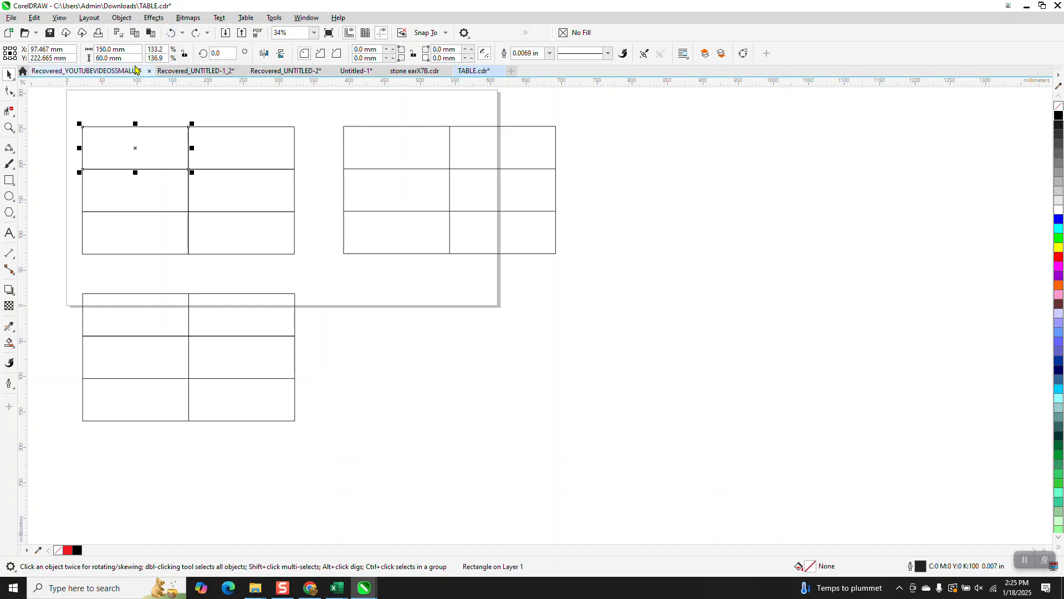
{"action": "left_click", "coordinate": [208, 134]}
{"action": "left_click_drag", "start_coordinate": [47, 111], "coordinate": [321, 260]}
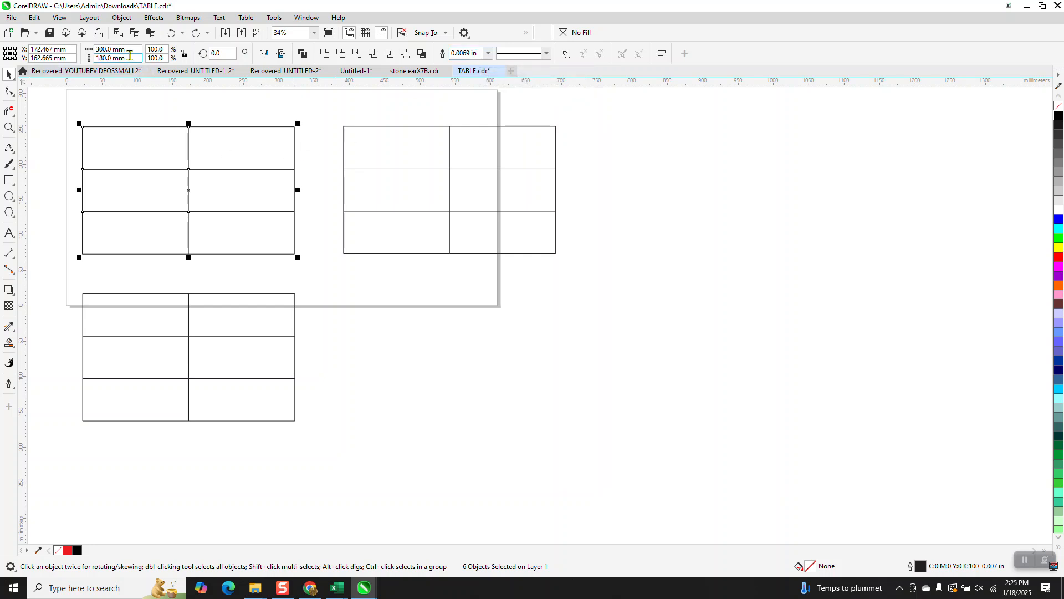
{"action": "left_click", "coordinate": [159, 294]}
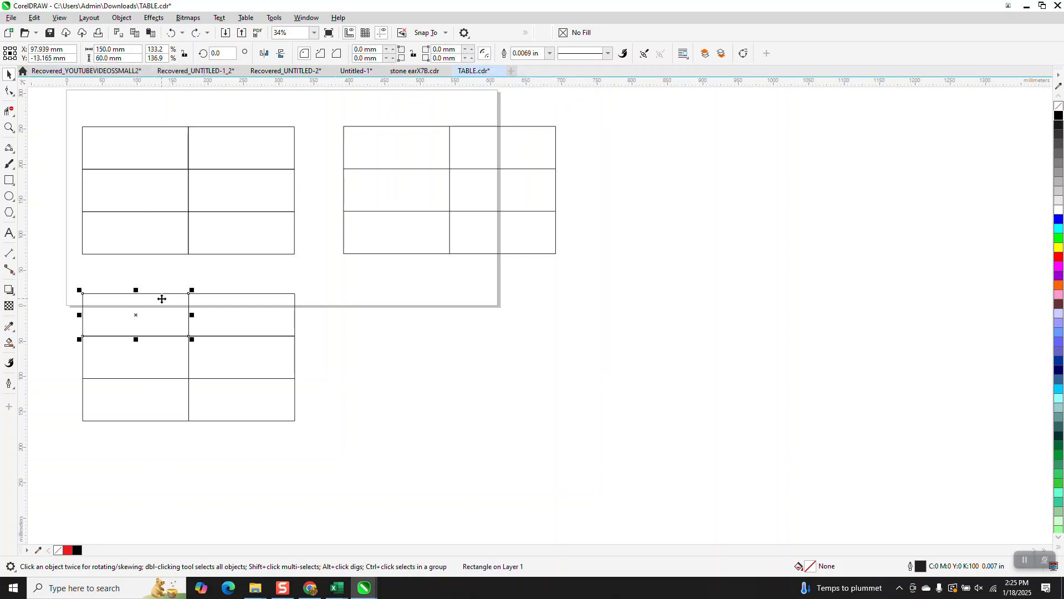
{"action": "left_click_drag", "start_coordinate": [70, 275], "coordinate": [306, 422]}
{"action": "left_click", "coordinate": [377, 214]}
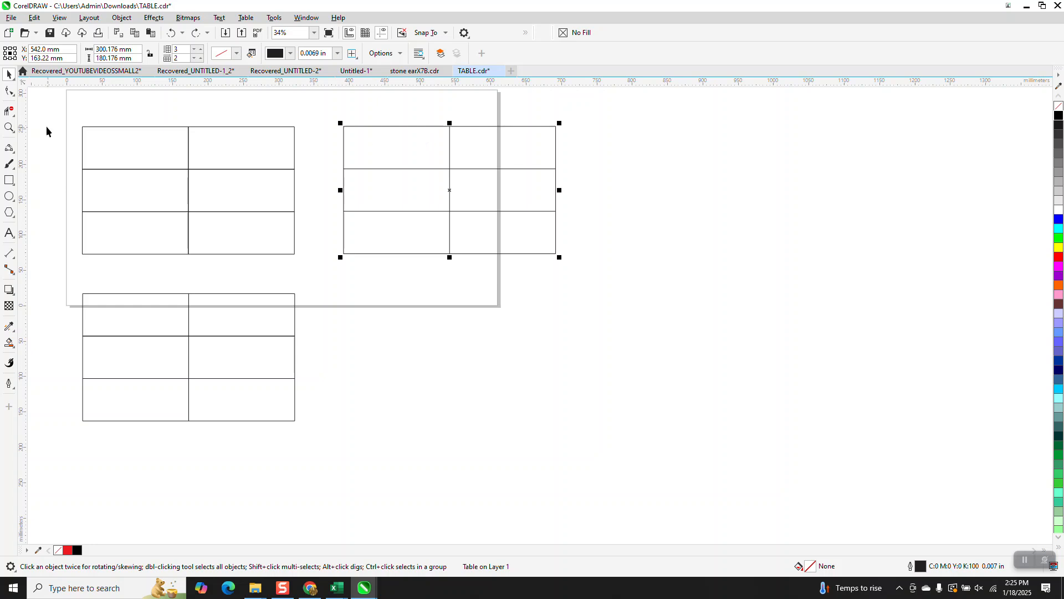
Set the border color of the selected table to black
{"action": "left_click", "coordinate": [9, 127]}
{"action": "left_click_drag", "start_coordinate": [320, 117], "coordinate": [608, 280]}
{"action": "left_click", "coordinate": [8, 73]}
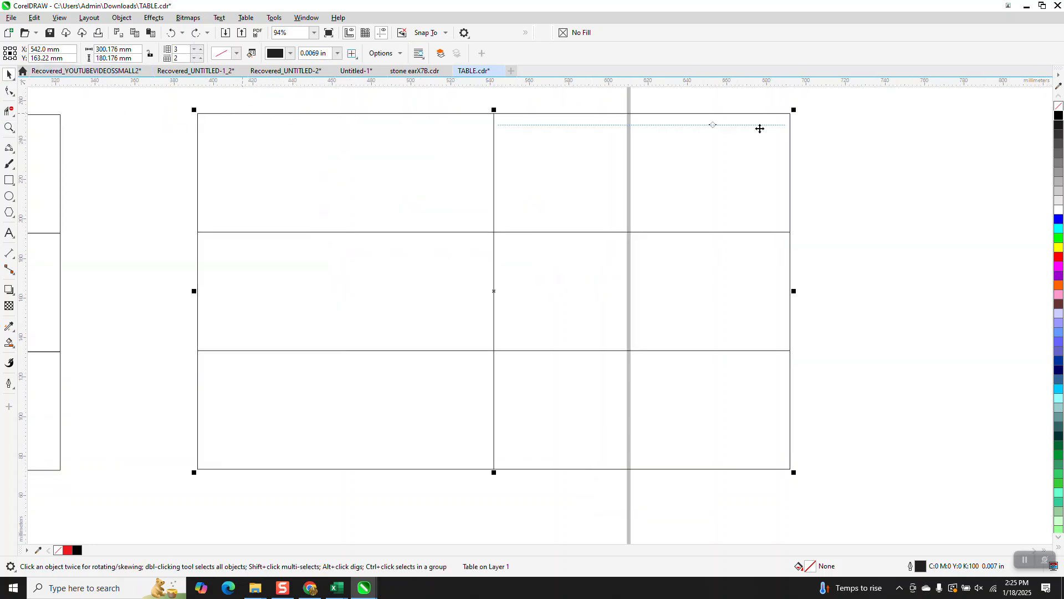
{"action": "right_click", "coordinate": [1060, 118]}
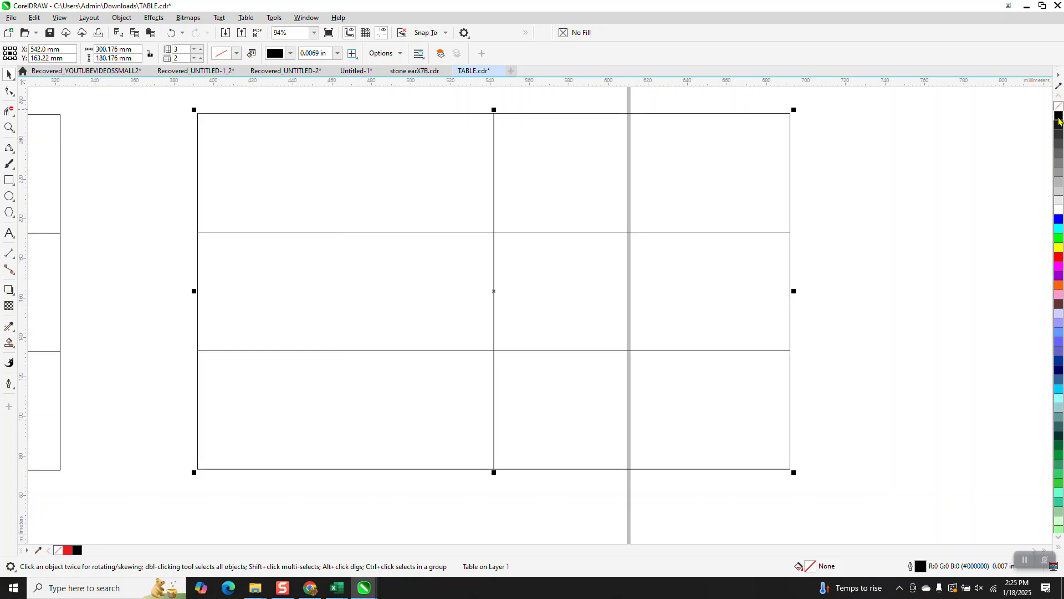
Inspect the thickness of the table's upper border up close and set the border width to Hairline
{"action": "left_click", "coordinate": [9, 127]}
{"action": "left_click_drag", "start_coordinate": [278, 109], "coordinate": [307, 120]}
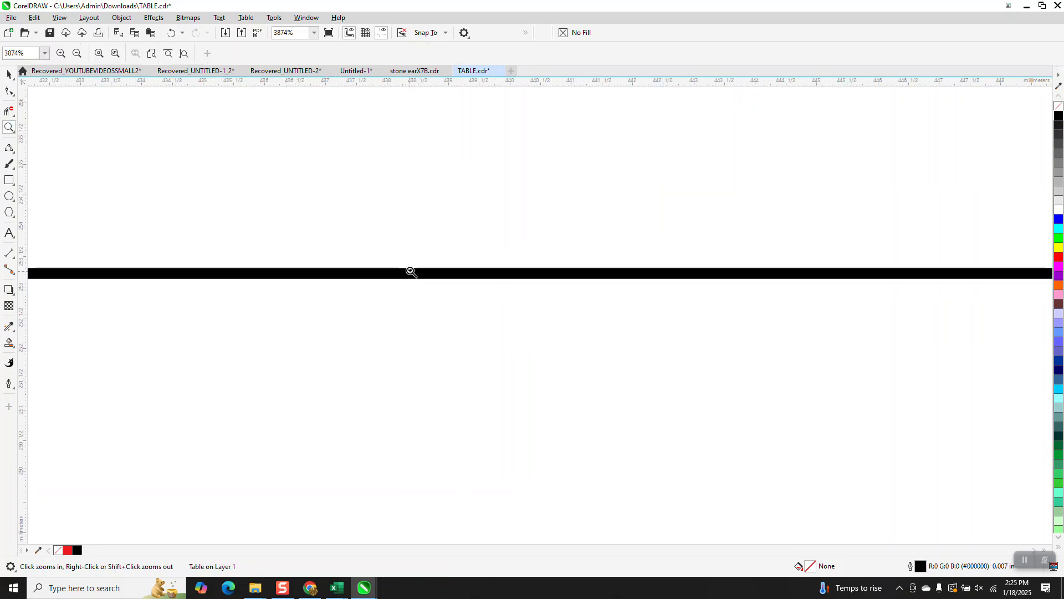
{"action": "left_click", "coordinate": [8, 75]}
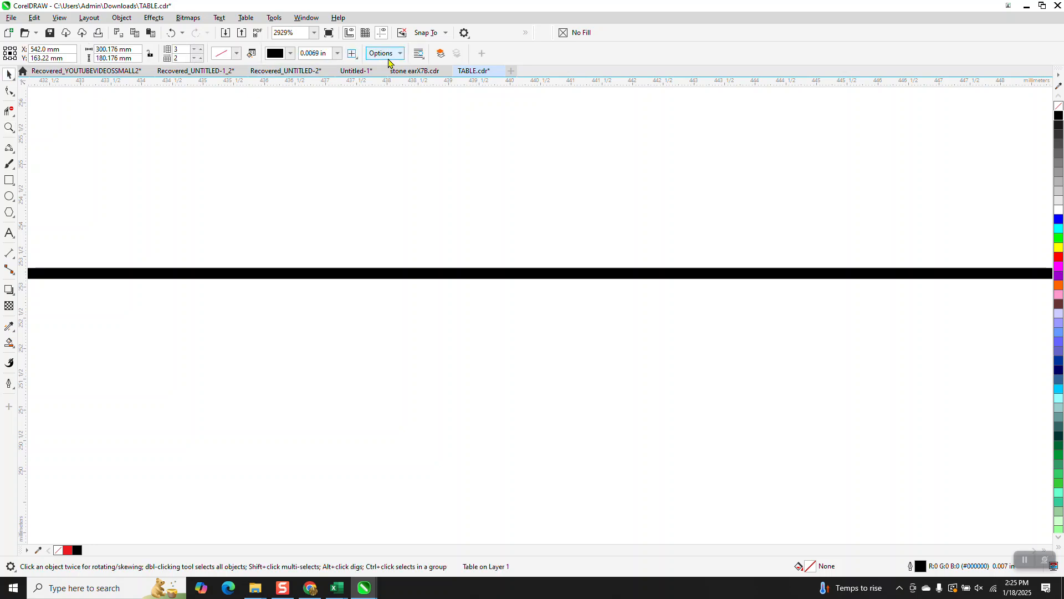
{"action": "left_click", "coordinate": [336, 54]}
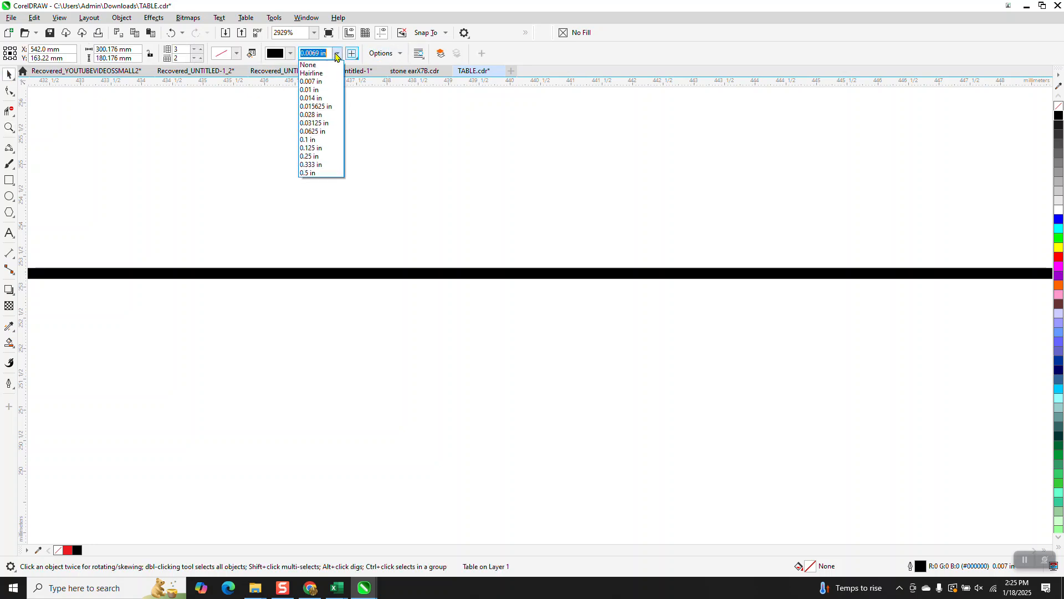
{"action": "left_click", "coordinate": [319, 74]}
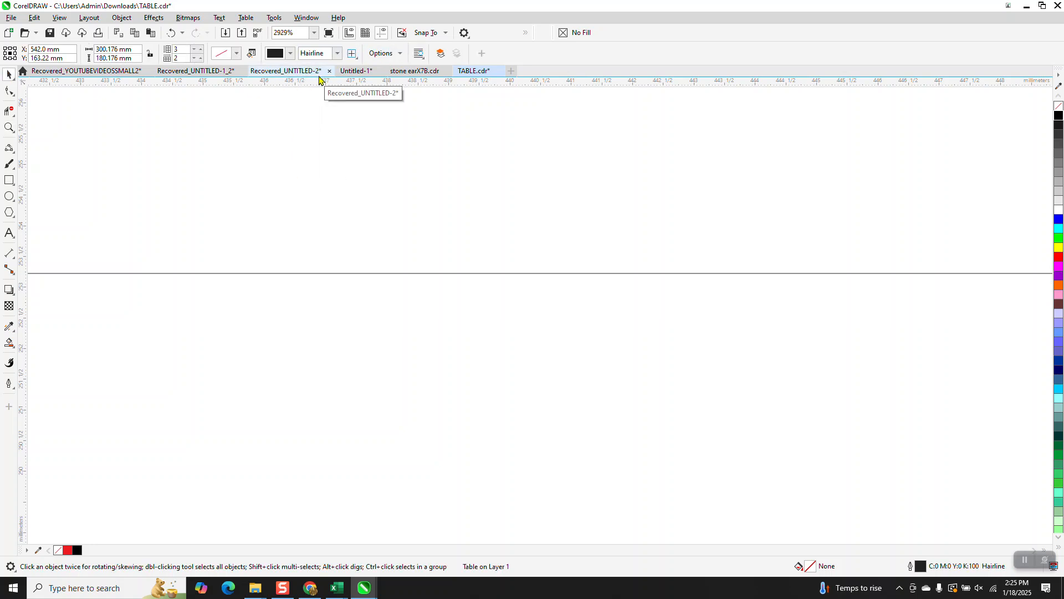
{"action": "scroll", "coordinate": [333, 127], "scroll_direction": "down", "scroll_amount": 5}
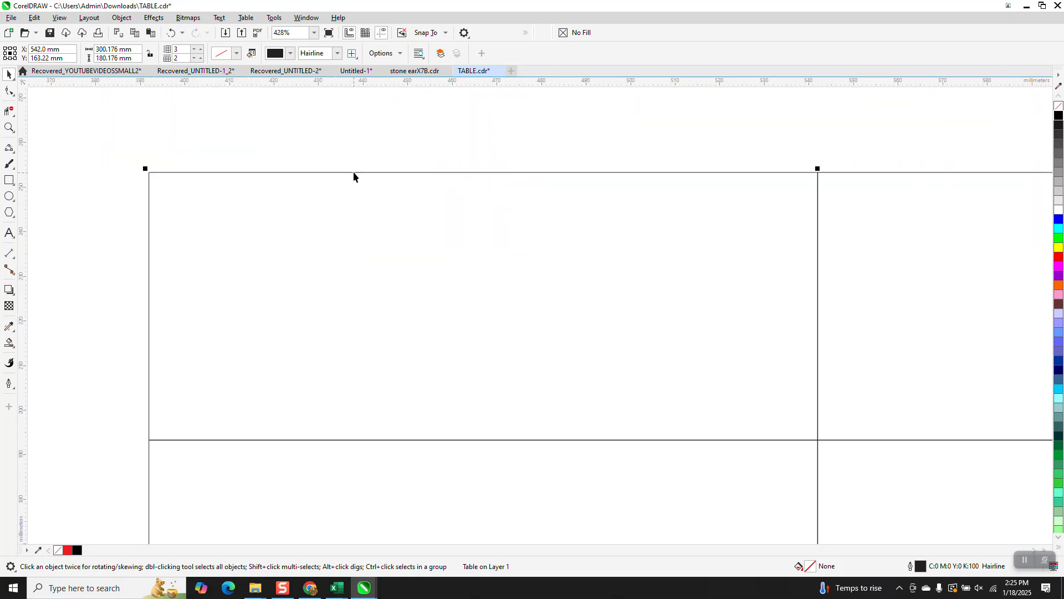
Select the whole table to check its overall dimensions with Hairline borders
{"action": "scroll", "coordinate": [354, 176], "scroll_direction": "down", "scroll_amount": 5}
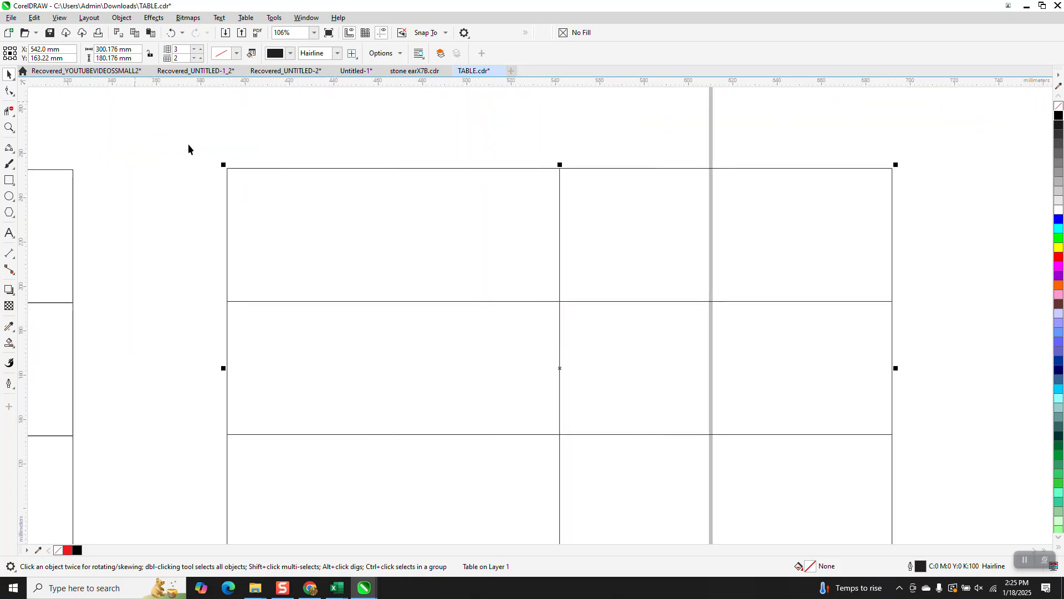
{"action": "scroll", "coordinate": [191, 138], "scroll_direction": "down", "scroll_amount": 2}
{"action": "left_click_drag", "start_coordinate": [190, 136], "coordinate": [648, 415]}
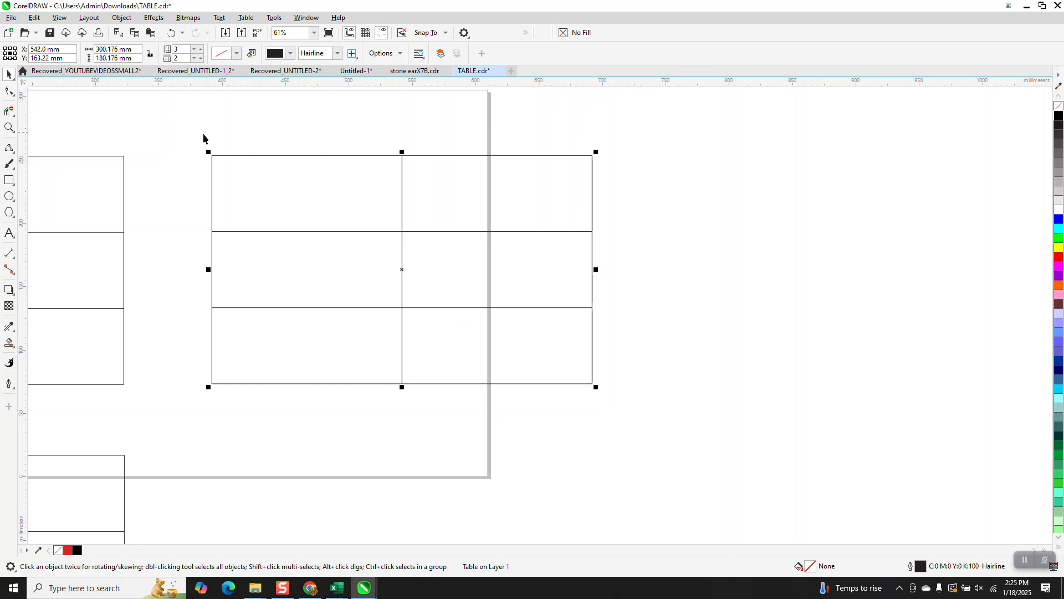
Select the upper-left rectangle of the original grid to check its individual size and outline width
{"action": "scroll", "coordinate": [199, 134], "scroll_direction": "down", "scroll_amount": 3}
{"action": "left_click", "coordinate": [8, 128]}
{"action": "left_click_drag", "start_coordinate": [75, 155], "coordinate": [251, 276]}
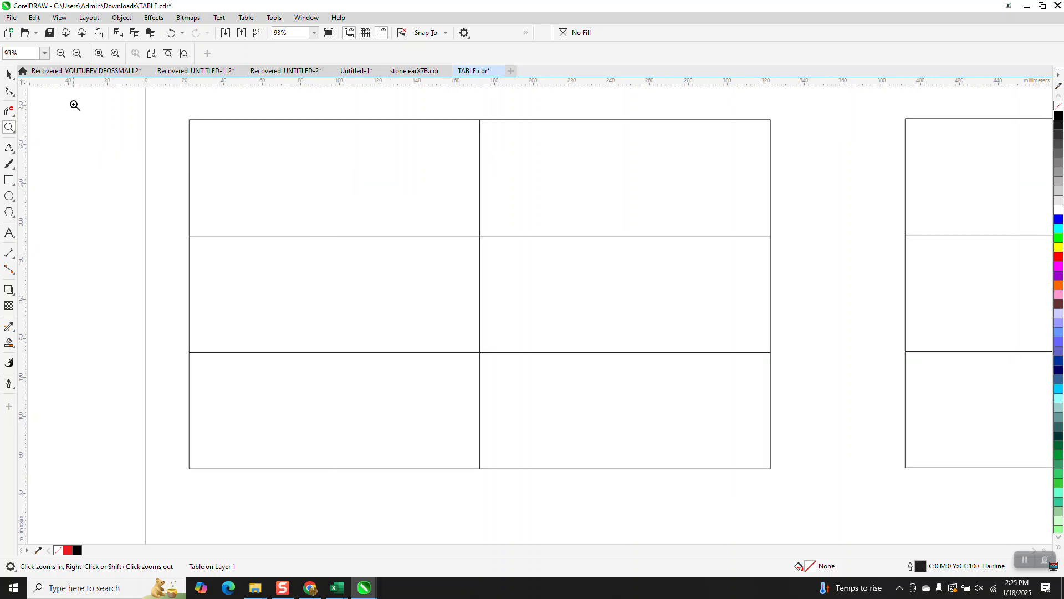
{"action": "left_click", "coordinate": [9, 74]}
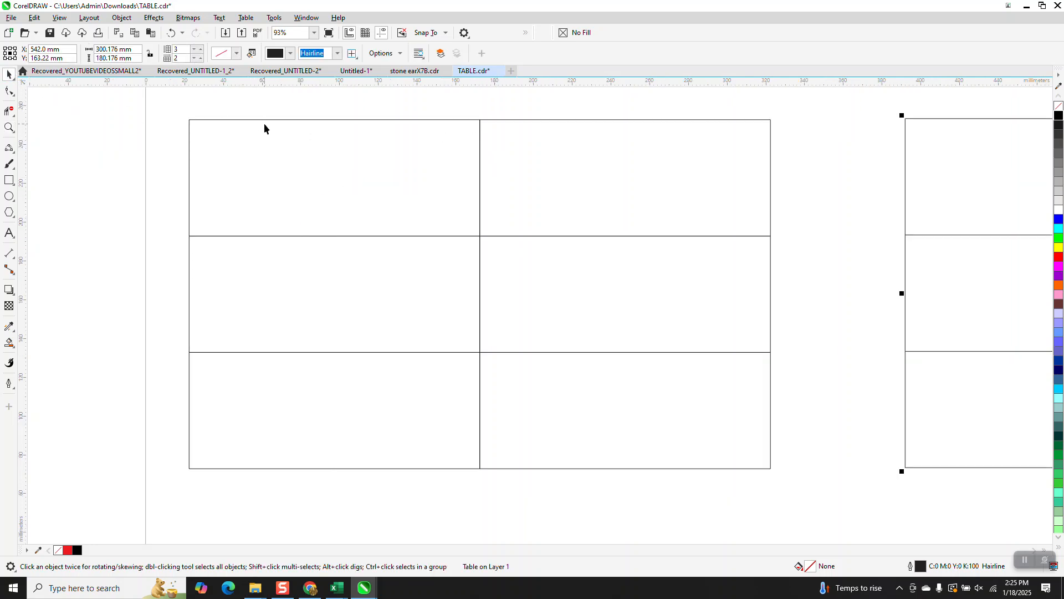
{"action": "left_click", "coordinate": [292, 120]}
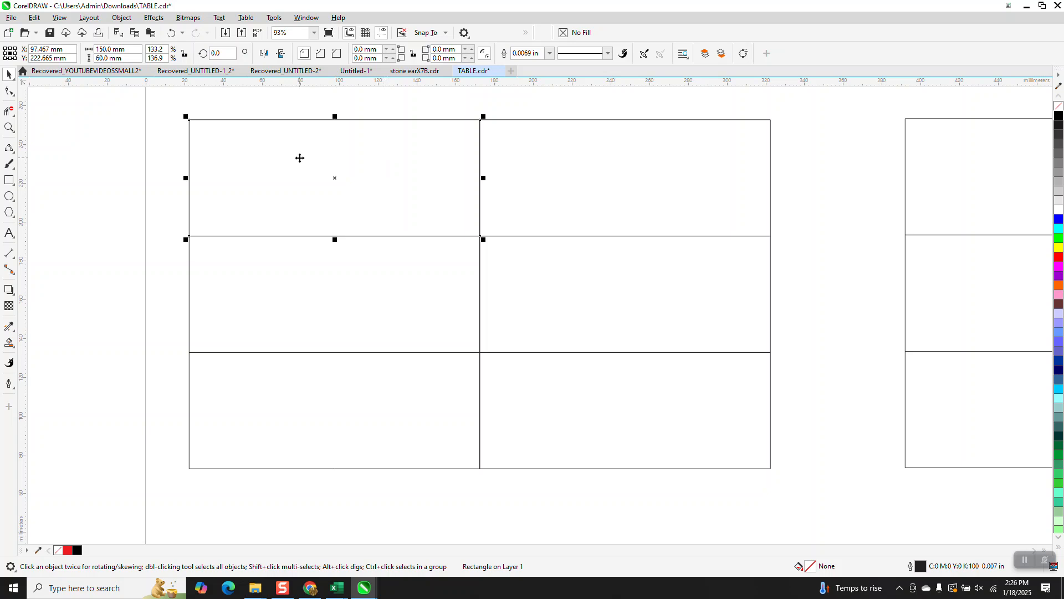
{"action": "scroll", "coordinate": [300, 158], "scroll_direction": "down", "scroll_amount": 1}
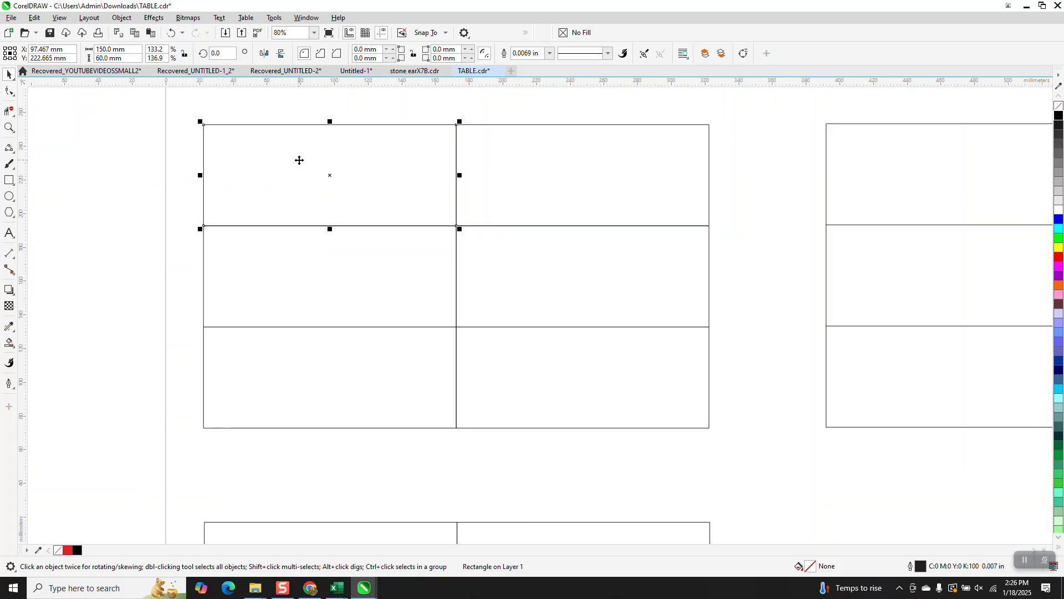
{"action": "scroll", "coordinate": [299, 161], "scroll_direction": "down", "scroll_amount": 2}
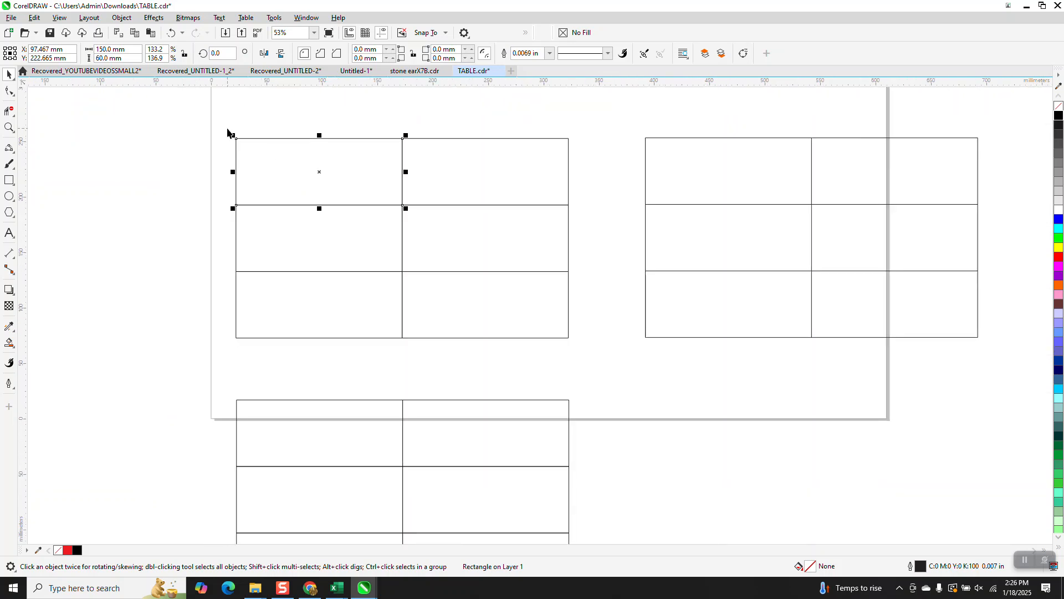